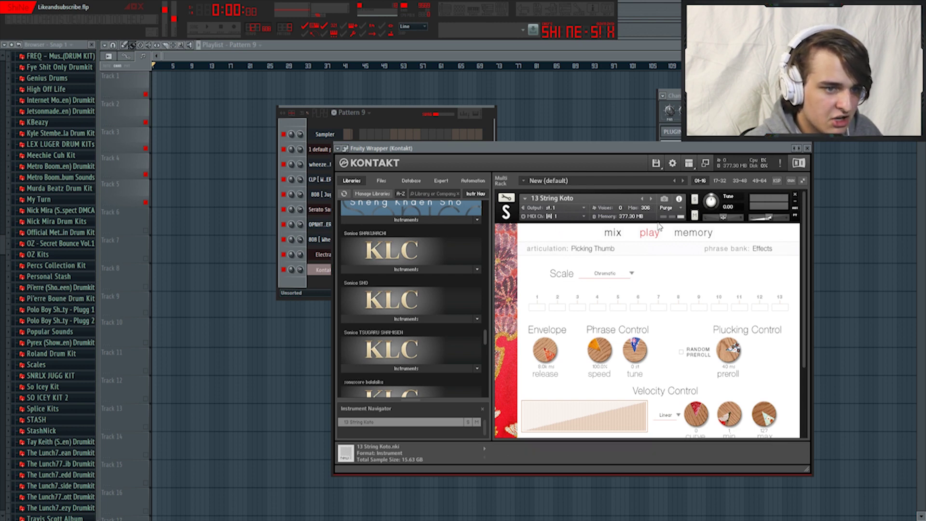
Play back the Kontakt melody and look through the scale options of the 13 String Koto instrument.
left_click_drag(501, 149, 656, 120)
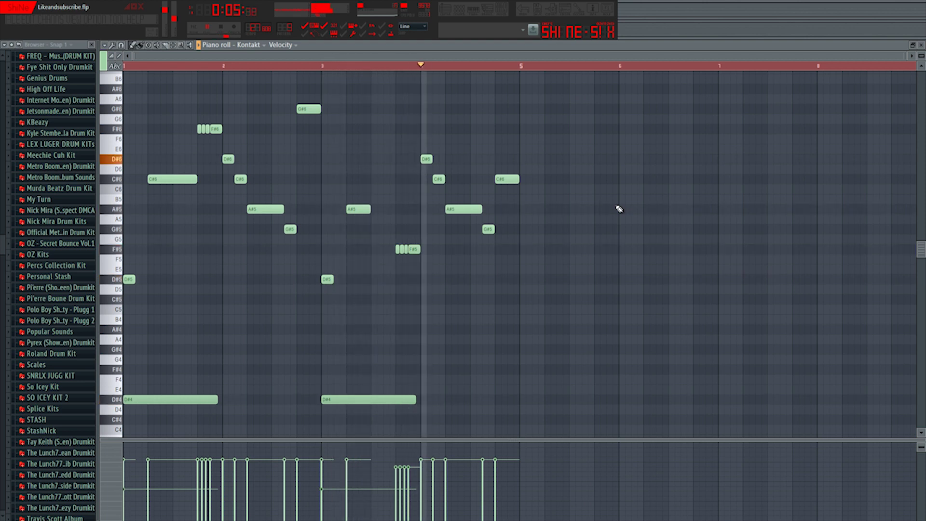
key("space")
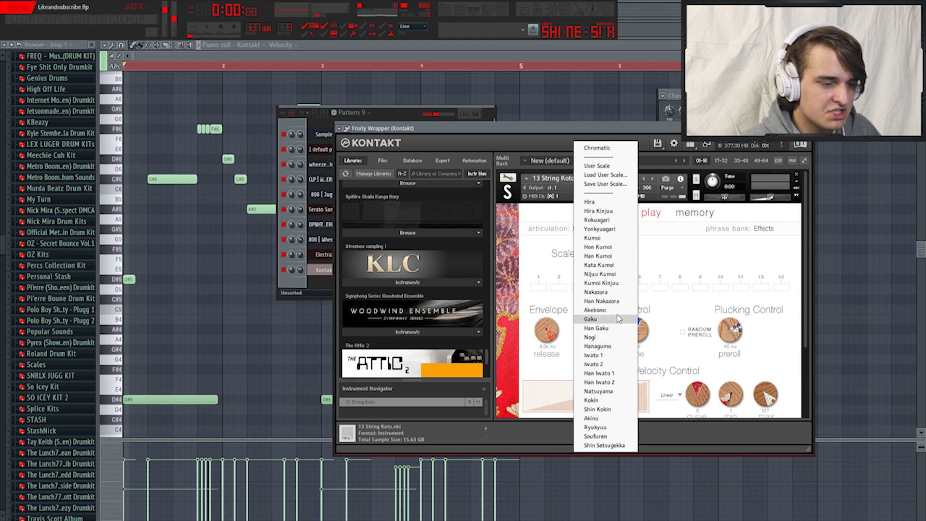
left_click(652, 255)
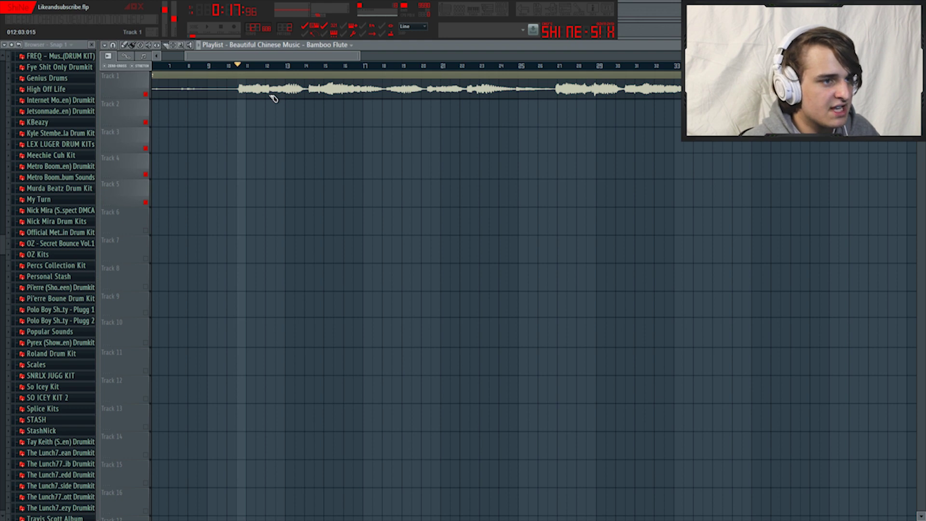
Play the Beautiful Chinese Music - Bamboo Flute sample from several points along the timeline to audition its phrases.
scroll(229, 100, "up", 4)
key("space")
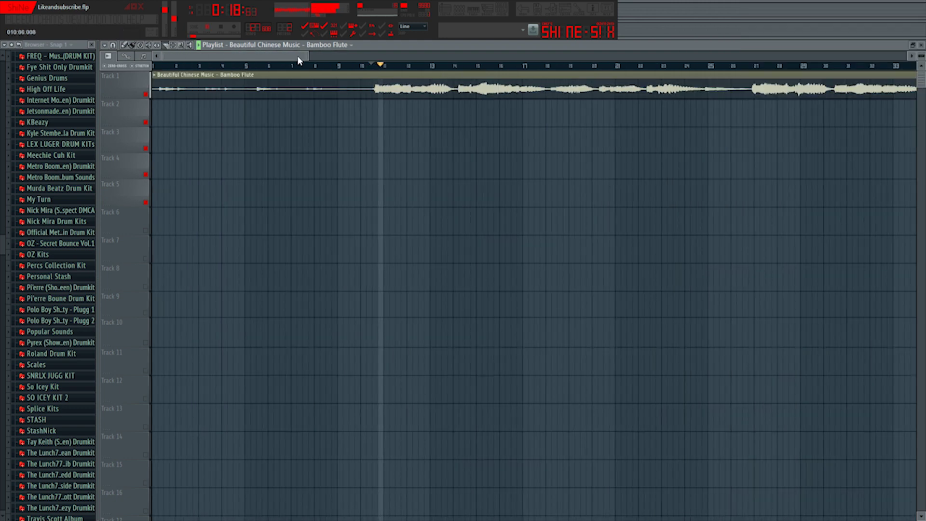
left_click_drag(297, 56, 320, 60)
left_click(340, 67)
left_click(441, 68)
left_click(480, 67)
left_click(534, 67)
left_click(638, 68)
scroll(638, 90, "up", 6)
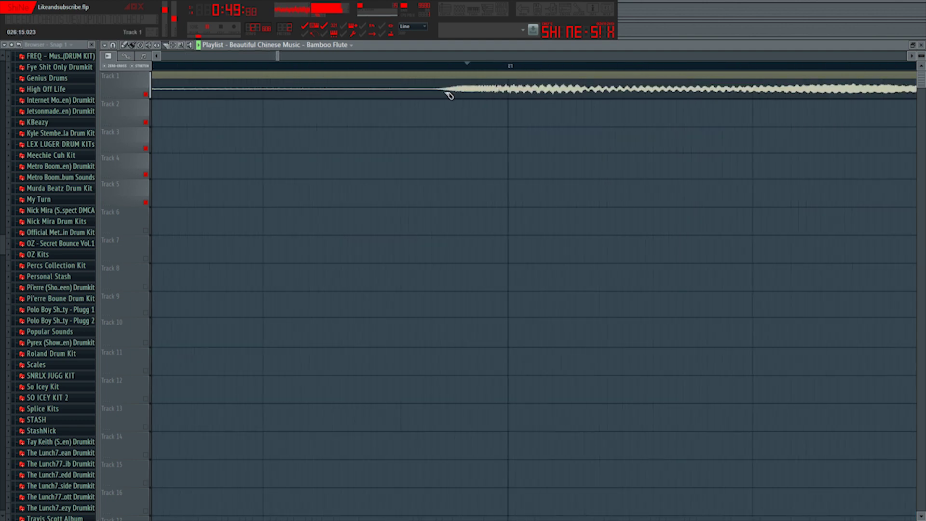
Examine the phrase boundaries and cut points in the flute waveform up to around bar 43 during playback.
scroll(449, 95, "down", 5)
scroll(484, 95, "up", 6)
scroll(484, 95, "down", 4)
scroll(585, 93, "up", 3)
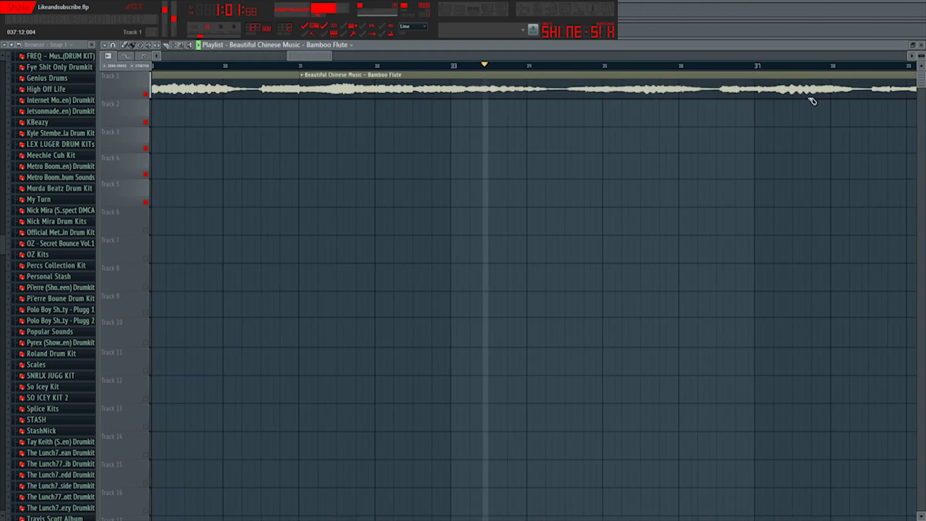
scroll(761, 95, "up", 4)
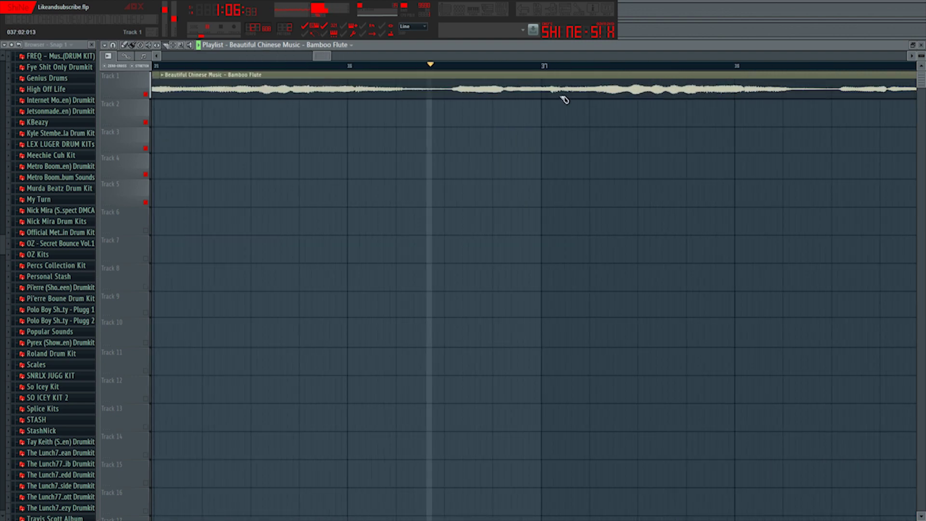
scroll(509, 95, "down", 3)
scroll(661, 97, "up", 4)
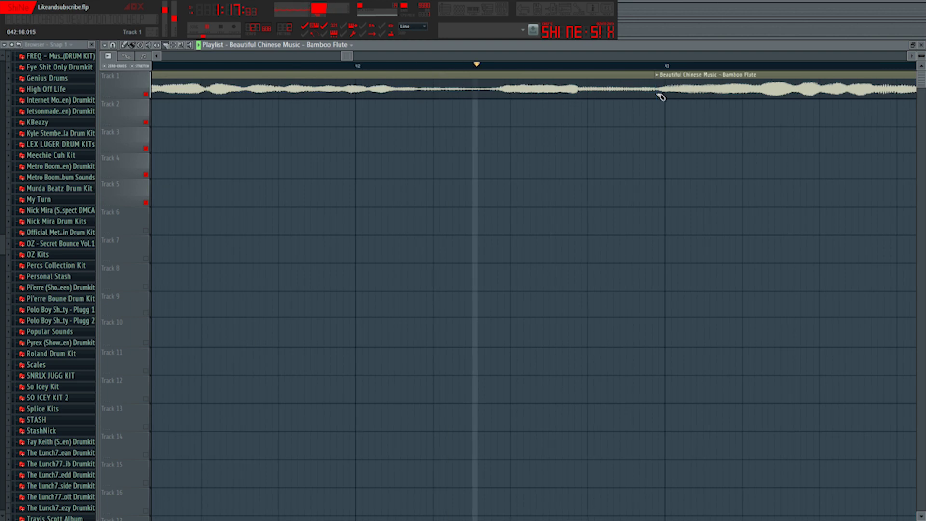
scroll(660, 96, "down", 4)
Delete an unneeded flute clip and move the clip beginning just after bar 5 onto Track 2 at the start of bar 5.
left_click(125, 46)
scroll(620, 107, "down", 3)
right_click(614, 91)
key("space")
key("ctrl+a")
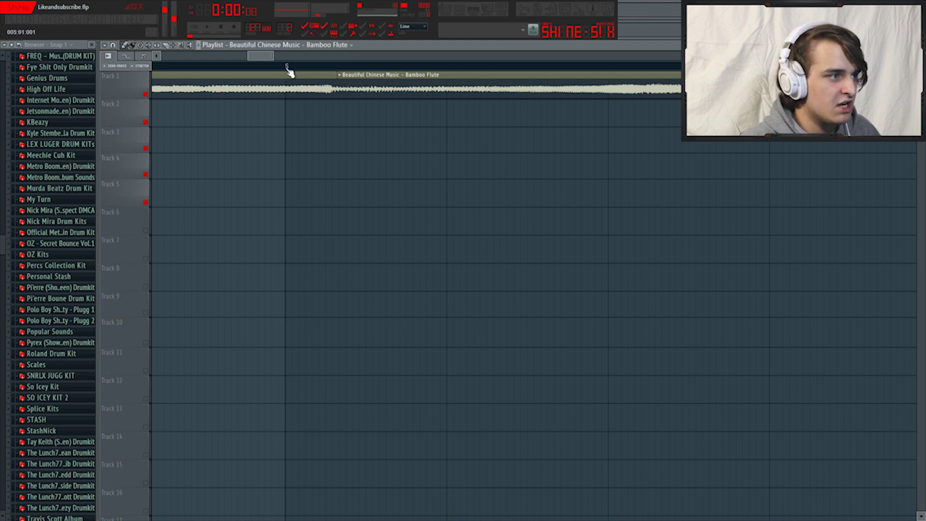
left_click_drag(352, 76, 301, 124)
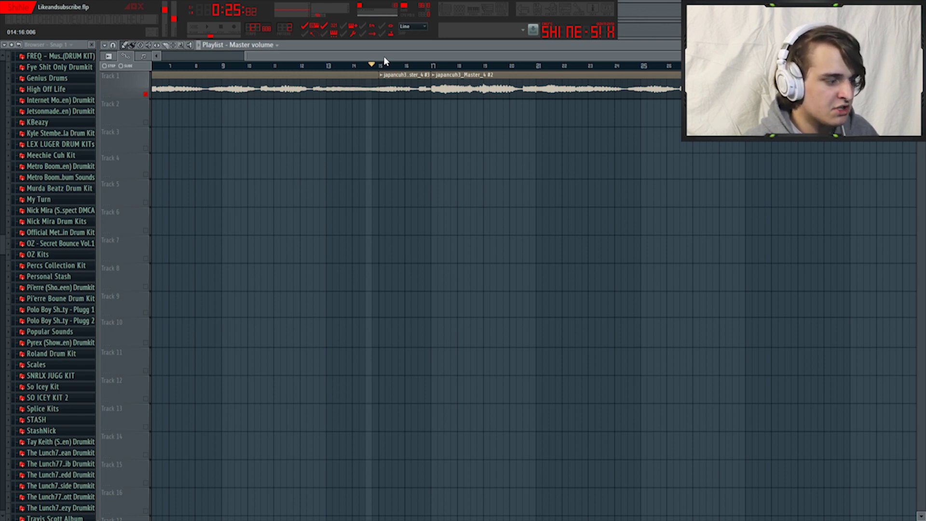
Play the japancuh3_Master_4 clips from around bar 13 to hear the arranged flute chops.
key("space")
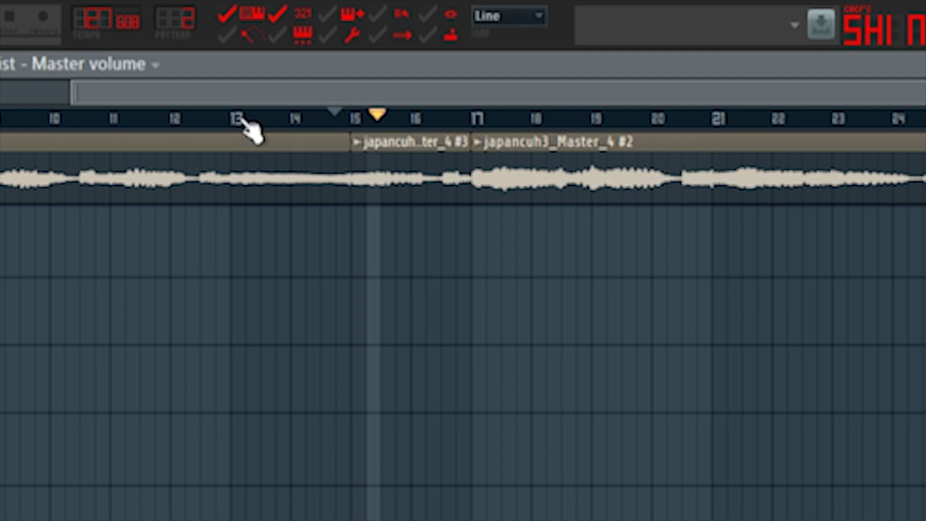
left_click(261, 117)
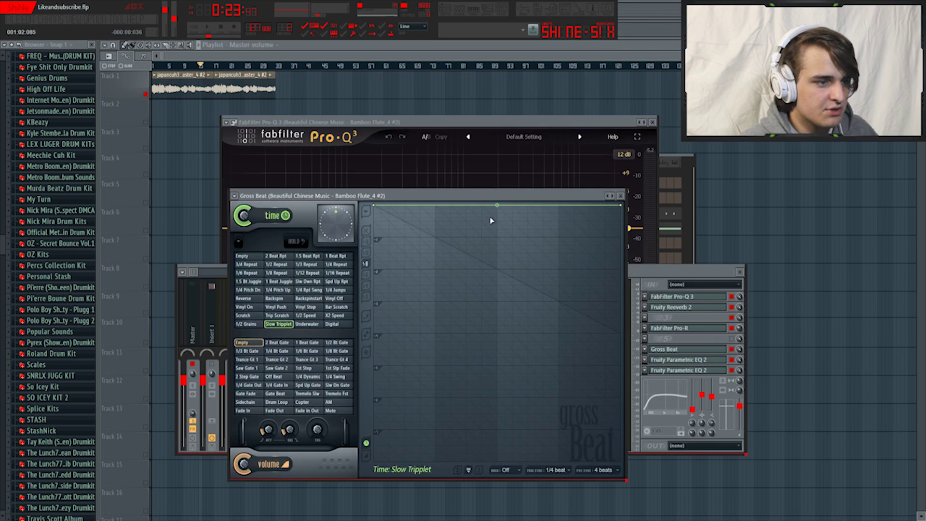
Reshape the Slow Tripplet time envelope in Gross Beat into two equal shallow descending ramps that restart at the midpoint.
left_click(498, 206)
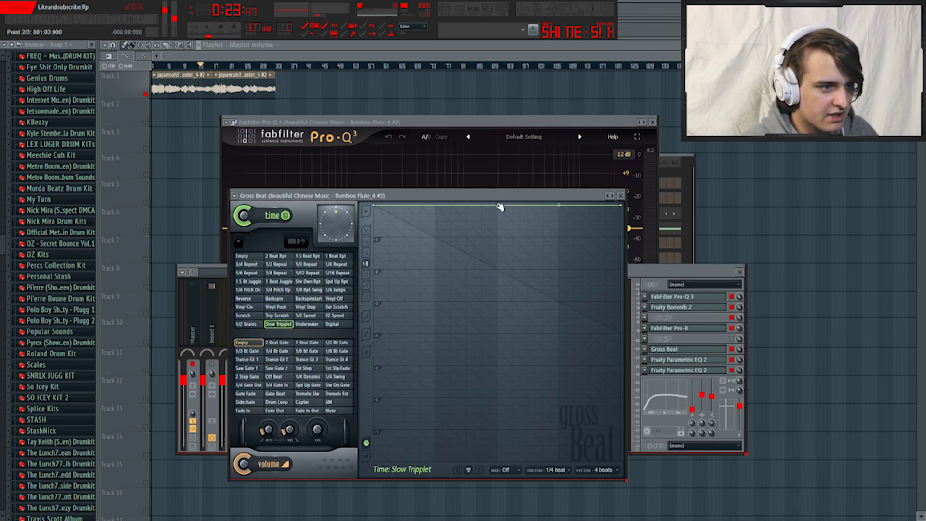
mouse_move(498, 205)
left_mouse_down()
mouse_move(500, 222)
mouse_move(499, 206)
left_mouse_up()
right_click(508, 221)
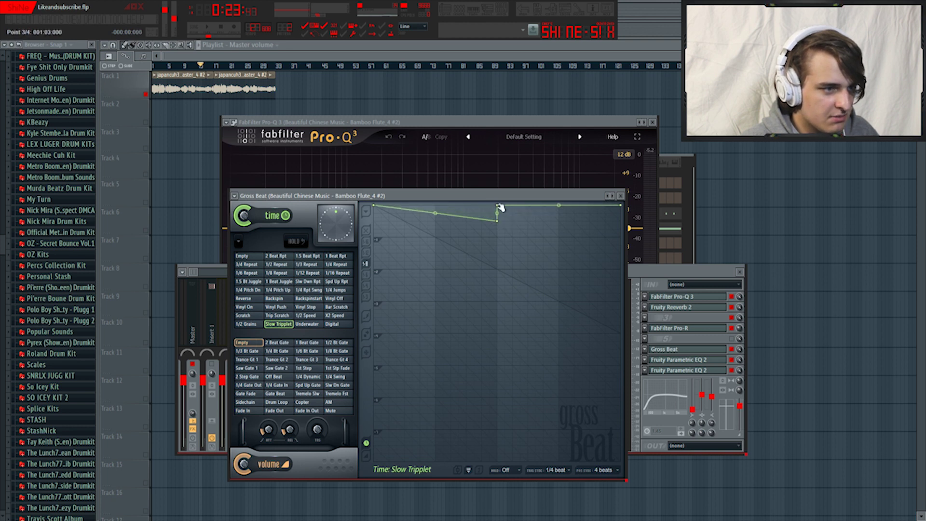
left_click_drag(621, 206, 623, 221)
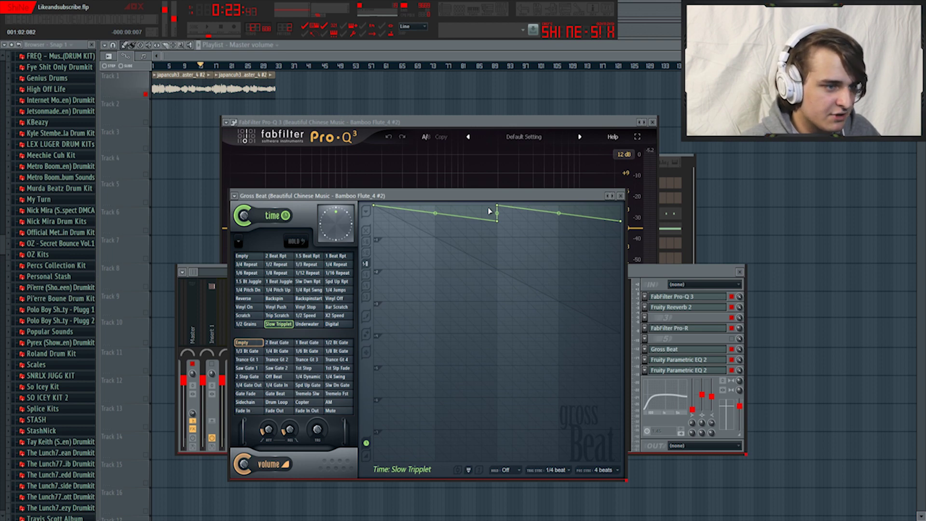
left_click_drag(513, 195, 528, 239)
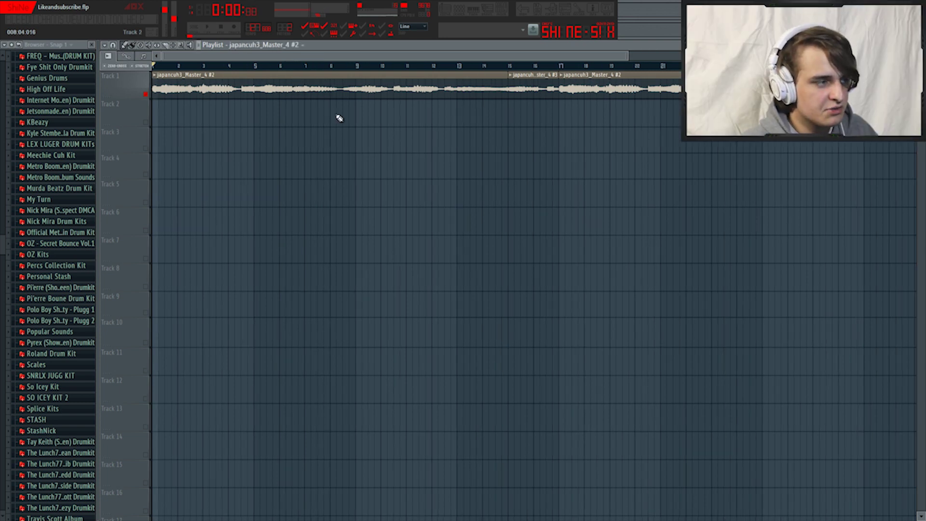
Inspect the time-stretching settings of the japancuh3_Master_4 sample and return to the full playlist arrangement.
double_click(328, 91)
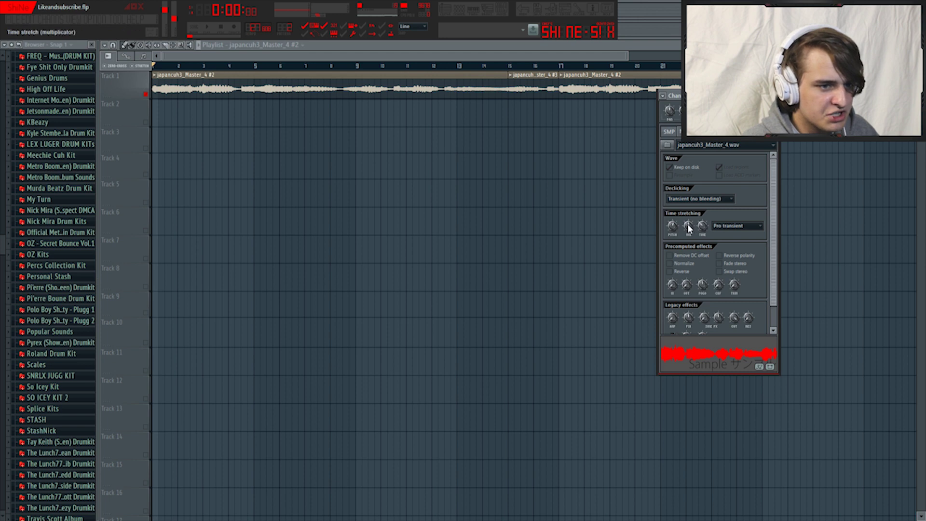
left_click(774, 96)
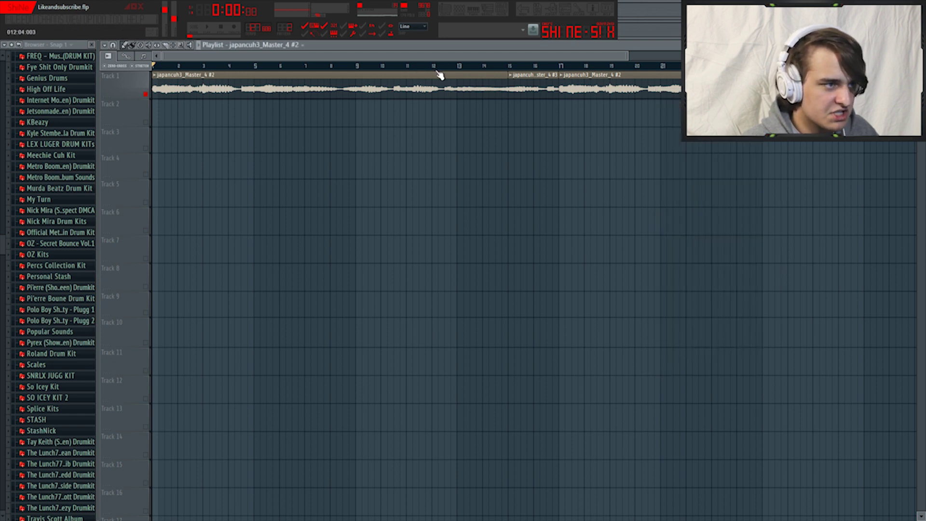
left_click_drag(628, 55, 903, 56)
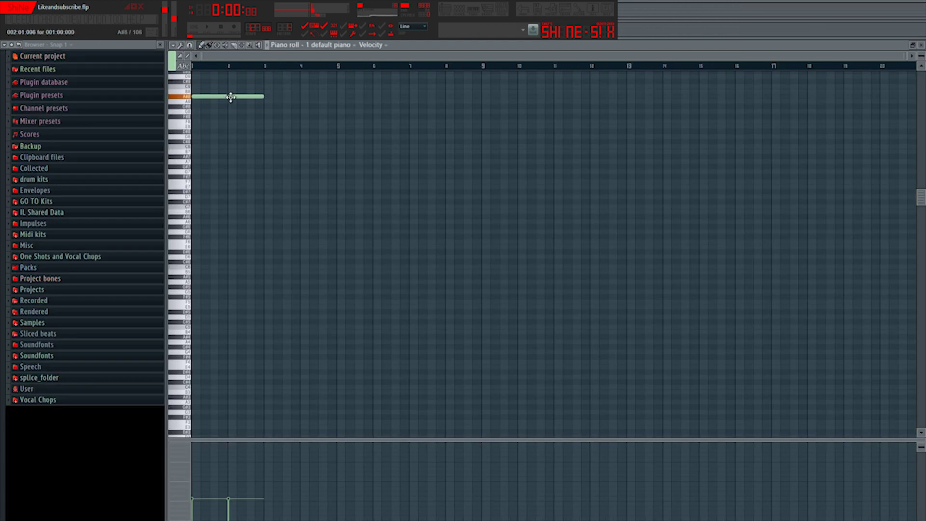
Add the opening notes in the first bars of the 1 default piano pattern.
left_click_drag(212, 156, 263, 161)
left_click(213, 252)
left_click(257, 193)
left_click(213, 217)
left_click_drag(281, 217, 216, 227)
left_click(223, 202)
left_click_drag(230, 182, 233, 192)
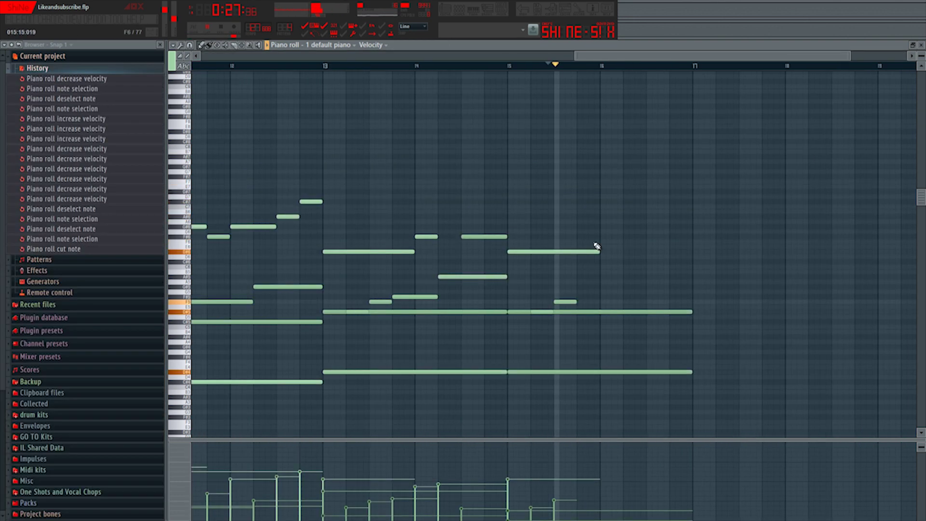
Add the closing melody notes in bar 16 of the 1 default piano pattern and play it back.
left_click(620, 236)
left_click(643, 251)
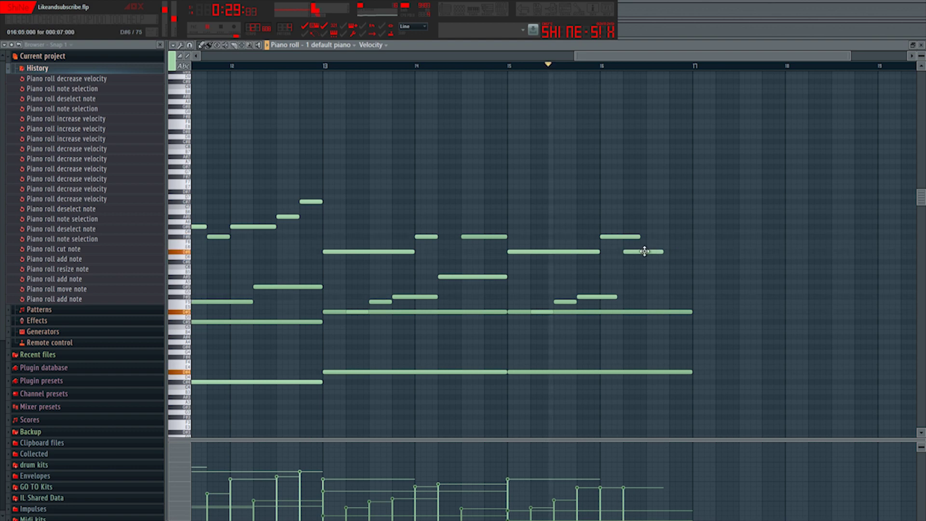
left_click(666, 236)
left_click(622, 285)
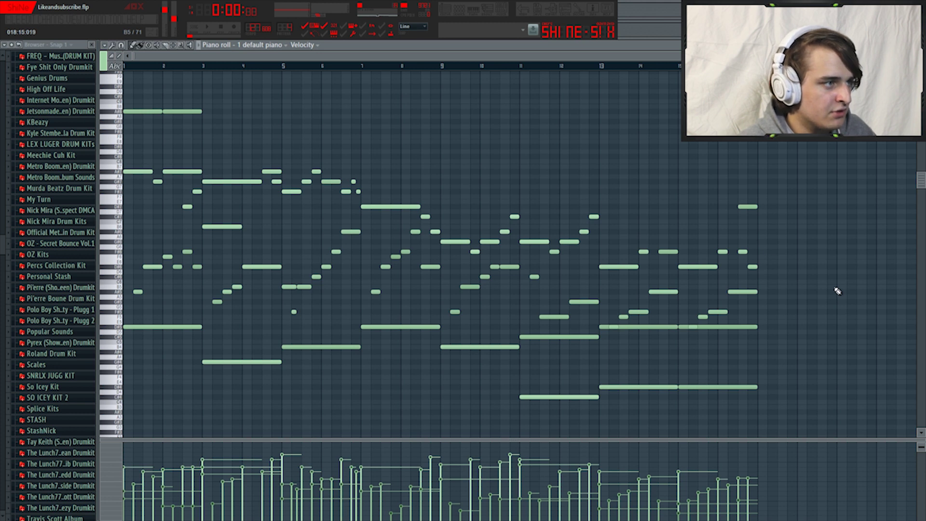
left_click(198, 29)
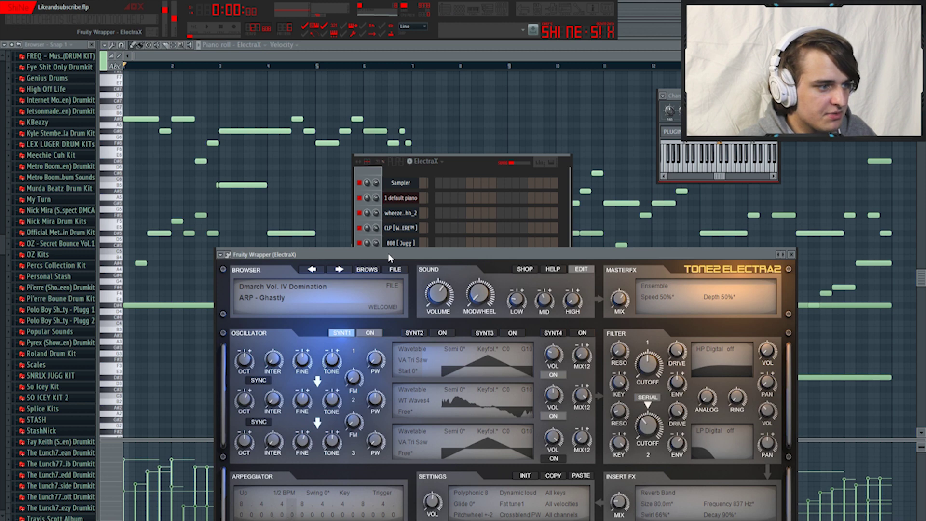
Examine the ElectraX pattern's notes in the piano roll alongside its ARP - Ghastly preset.
left_click_drag(388, 253, 659, 129)
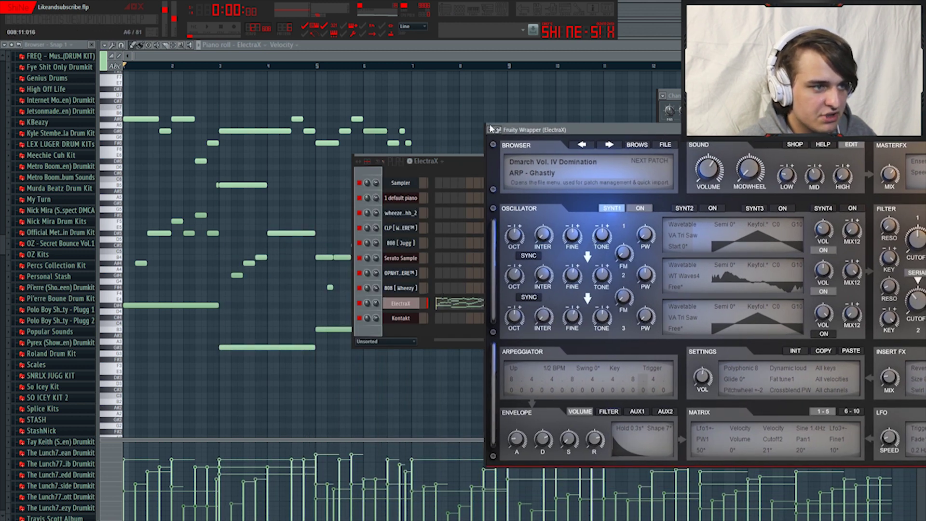
left_click(473, 164)
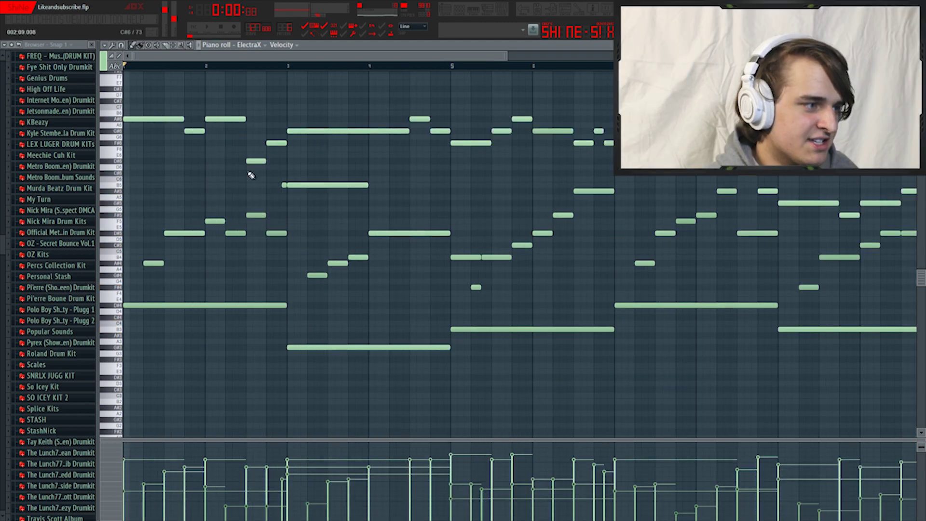
scroll(251, 175, "down", 3)
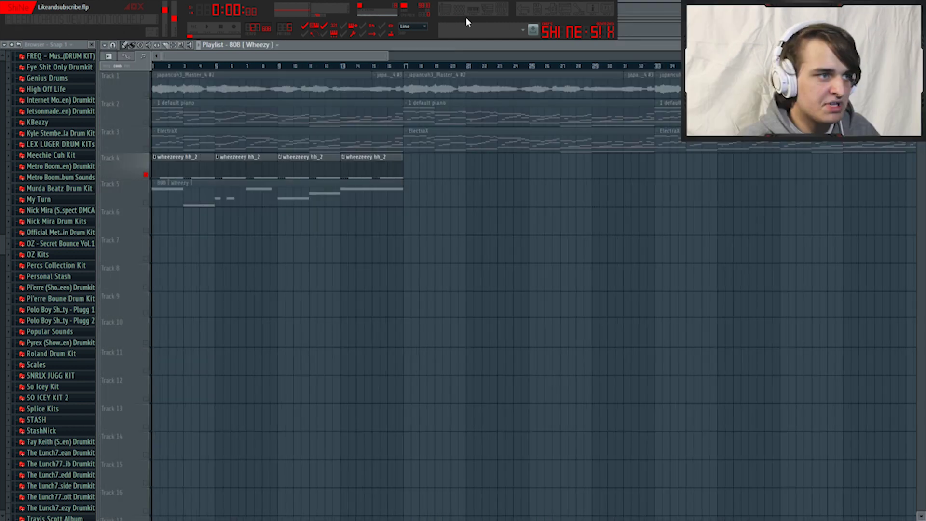
Review and play the wheezeeey hh_2 hi-hat pattern and the 808 [ Wheezy ] bass pattern.
left_click(461, 19)
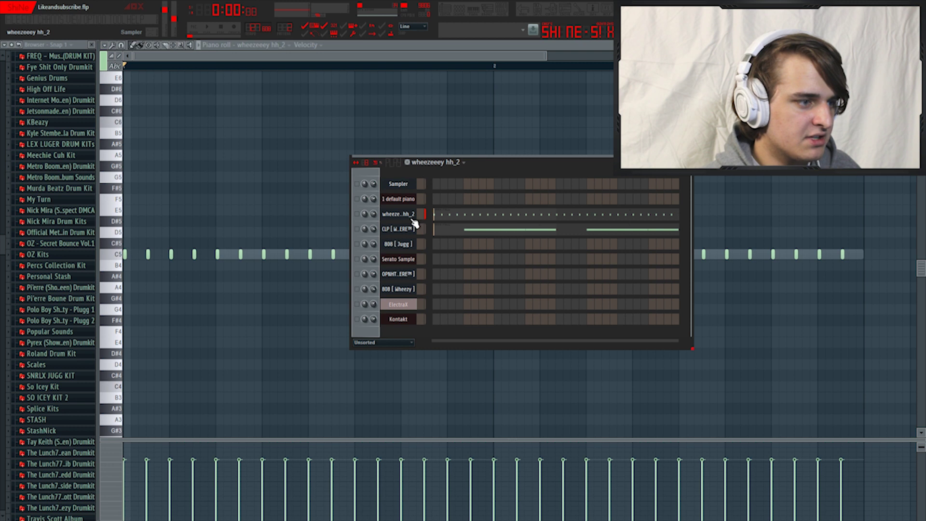
key("space")
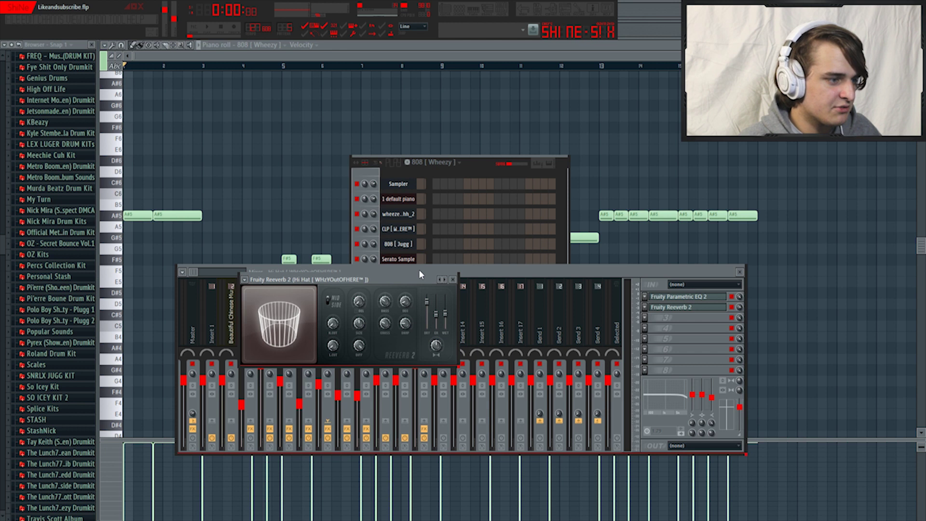
key("F12")
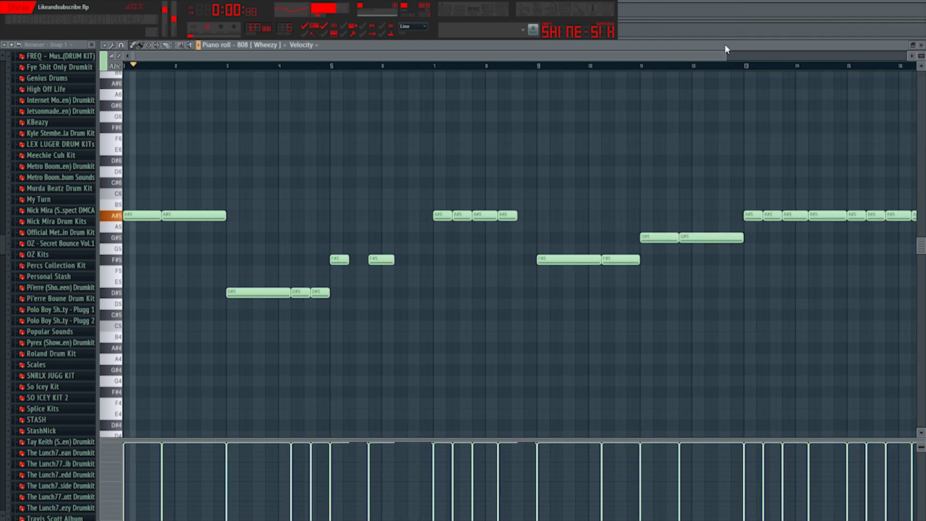
key("space")
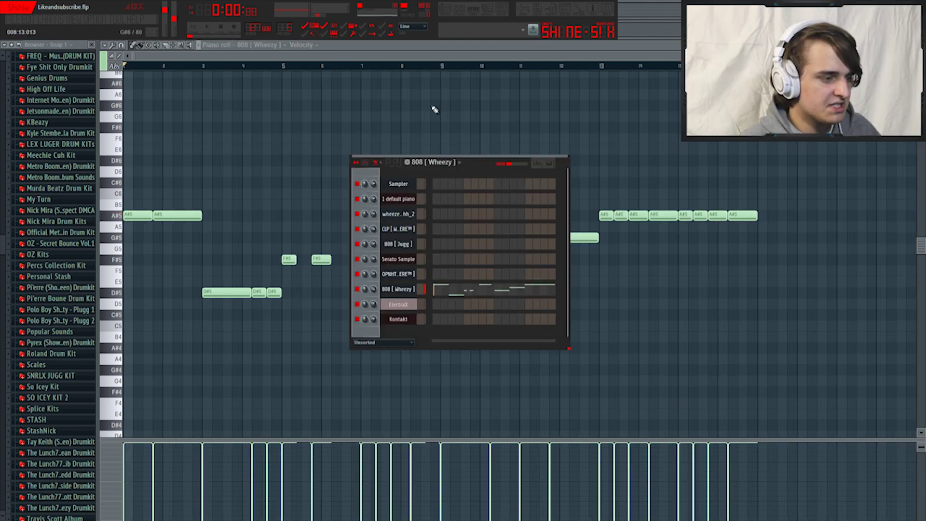
Select the hi-hat and 808 [ Wheezy ] clips on Tracks 4 and 5 of the playlist.
key("F5")
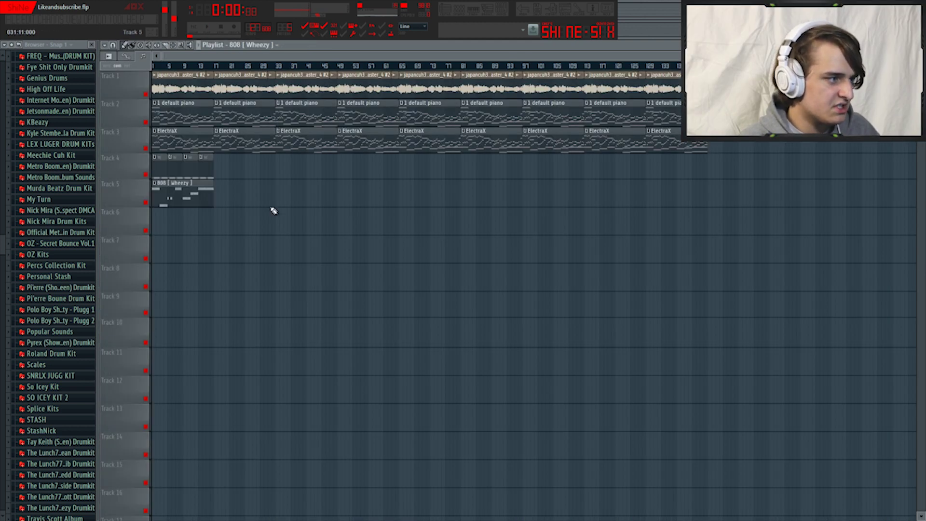
left_click_drag(341, 206, 151, 173)
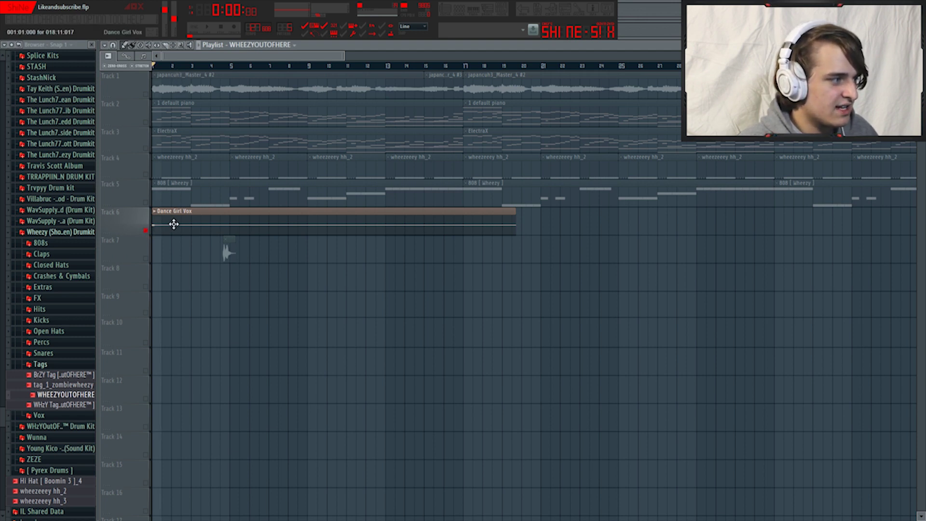
Inspect the sample settings of the Dance Girl Vox clip on Track 6.
double_click(174, 224)
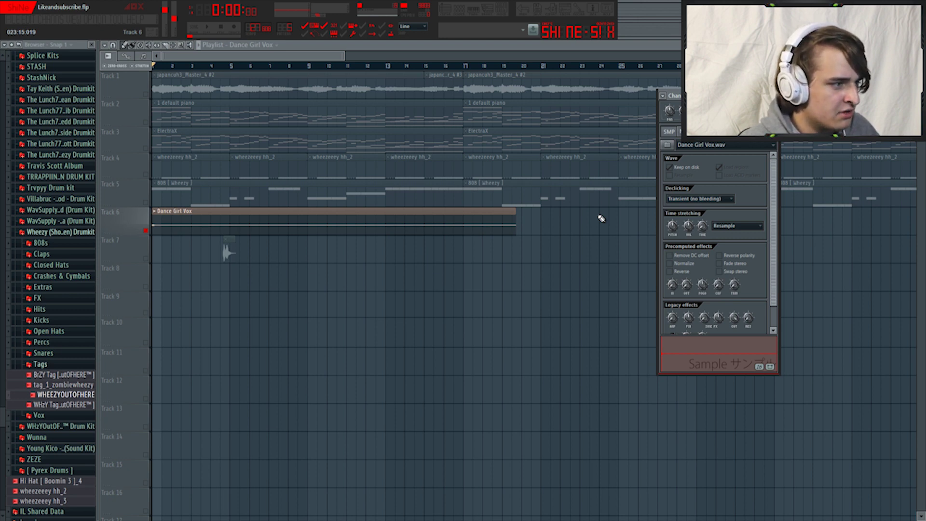
key("Escape")
Move the WHEEZYOUTOFHERE tag clip on Track 7 to the start of bar 1.
scroll(225, 251, "up", 2)
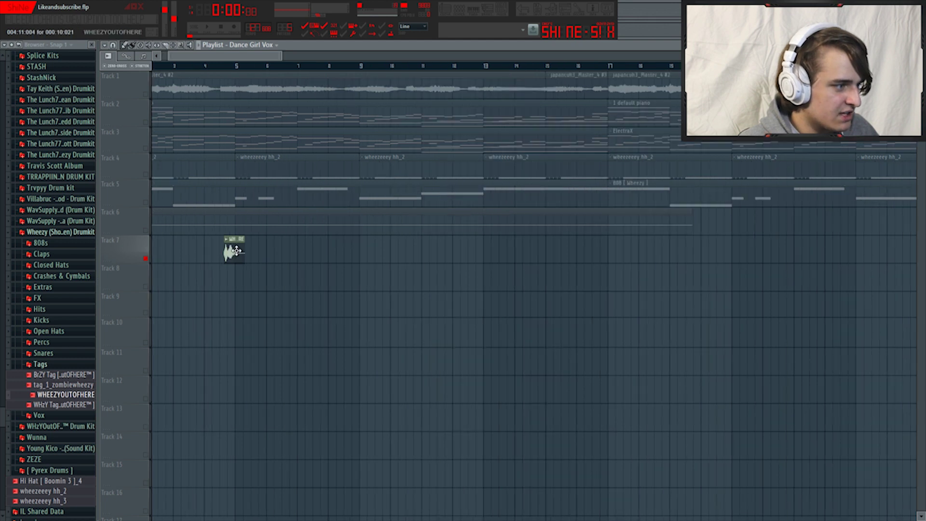
left_click_drag(236, 250, 155, 251)
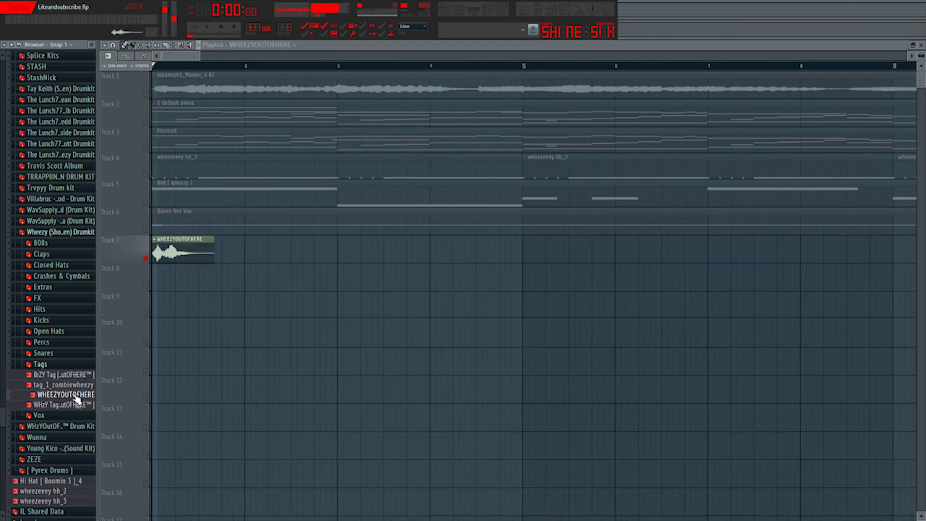